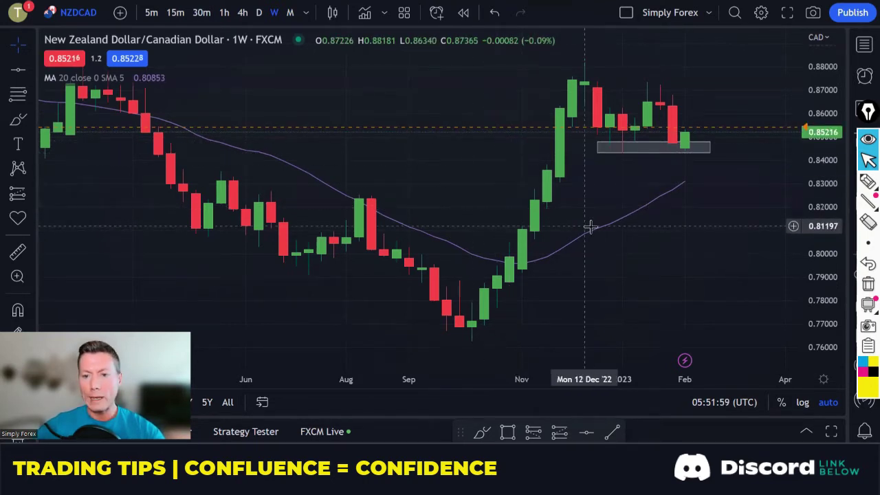
# Spread out the weekly candles, trace the rally from the October low in yellow, then erase it.
pyautogui.moveTo(598, 379); pyautogui.dragTo(566, 378)
pyautogui.click(865, 180)
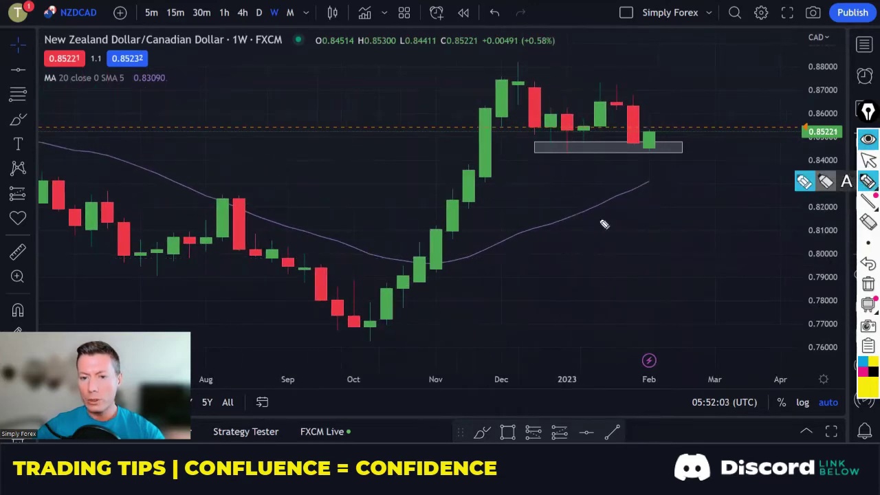
pyautogui.moveTo(385, 316)
pyautogui.mouseDown()
pyautogui.moveTo(446, 228)
pyautogui.moveTo(527, 75)
pyautogui.moveTo(577, 152)
pyautogui.moveTo(607, 84)
pyautogui.moveTo(632, 128)
pyautogui.moveTo(622, 152)
pyautogui.moveTo(547, 149)
pyautogui.moveTo(675, 148)
pyautogui.mouseUp()
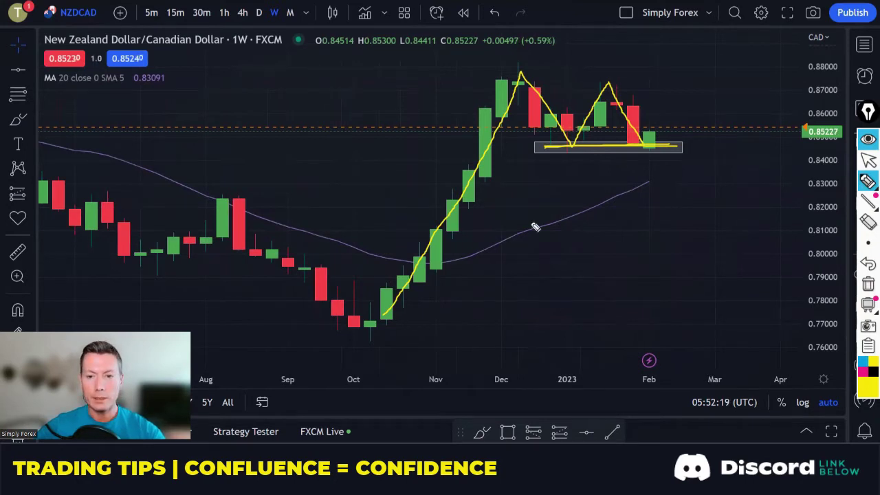
pyautogui.click(867, 285)
# Circle the big red and the green weekly candles at the zone, then clear the markings.
pyautogui.moveTo(640, 92)
pyautogui.mouseDown()
pyautogui.moveTo(623, 120)
pyautogui.moveTo(625, 143)
pyautogui.moveTo(638, 150)
pyautogui.moveTo(648, 138)
pyautogui.moveTo(639, 92)
pyautogui.mouseUp()
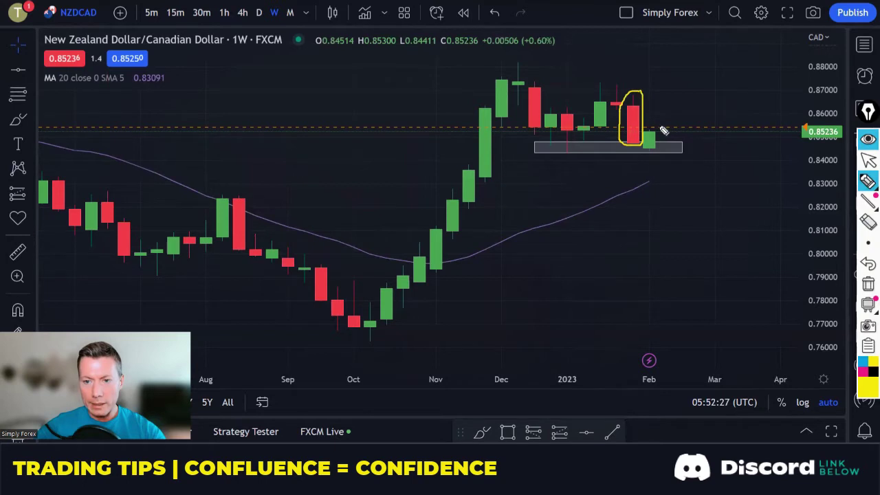
pyautogui.moveTo(658, 128)
pyautogui.mouseDown()
pyautogui.moveTo(643, 139)
pyautogui.moveTo(645, 152)
pyautogui.moveTo(667, 153)
pyautogui.moveTo(664, 128)
pyautogui.mouseUp()
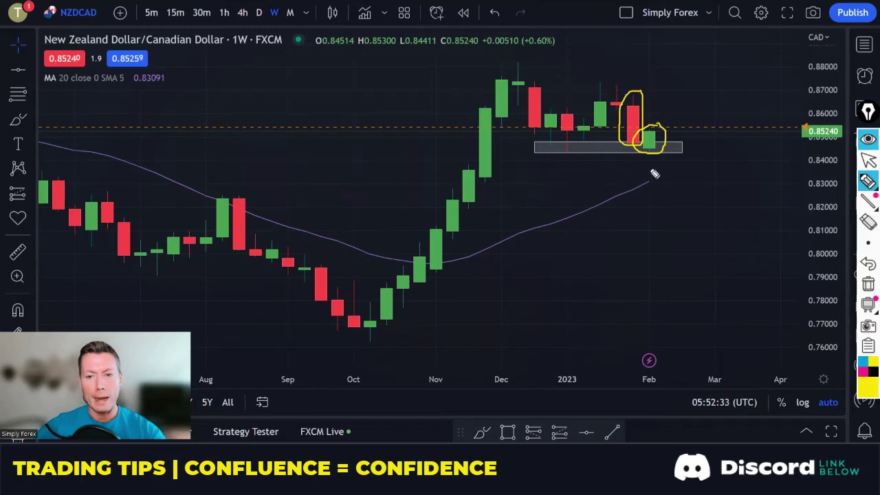
pyautogui.click(868, 283)
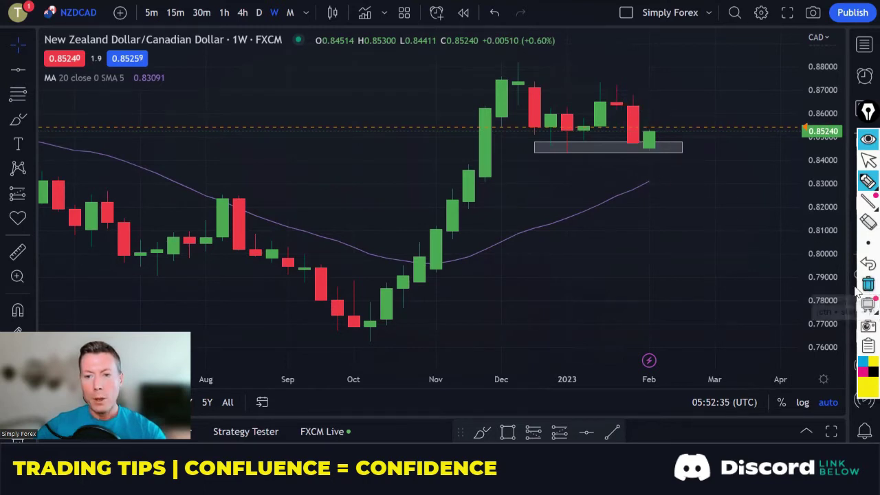
# Switch NZDCAD to the daily timeframe and compress the chart to show more candles.
pyautogui.press('Escape')
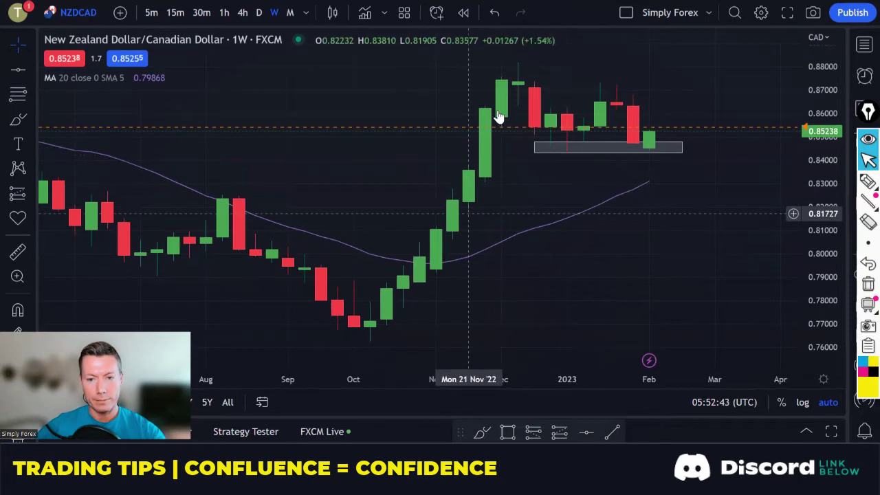
pyautogui.click(259, 13)
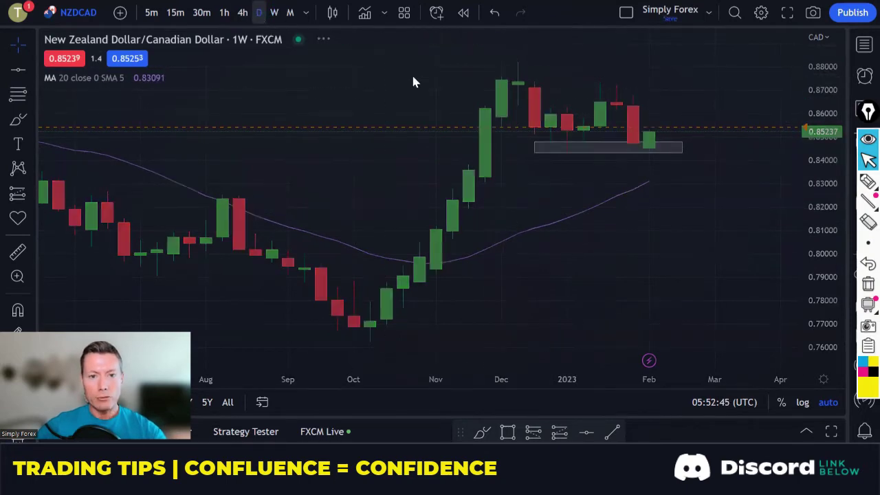
pyautogui.moveTo(499, 375); pyautogui.dragTo(595, 371)
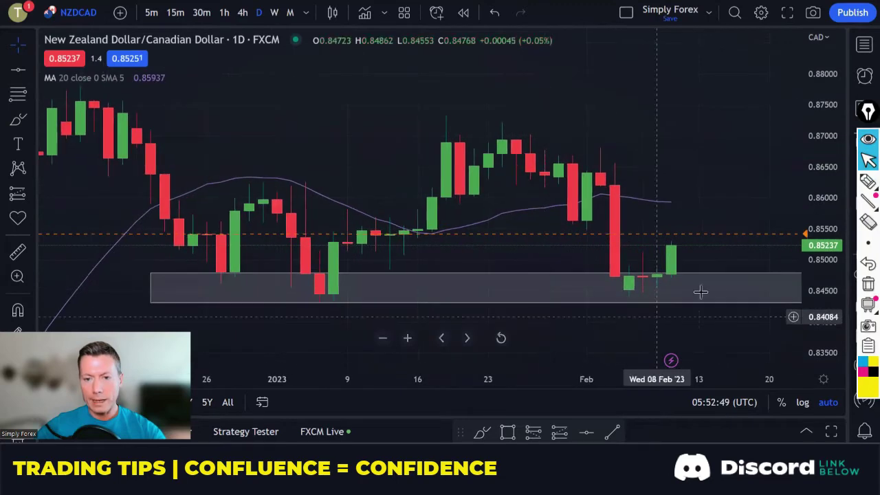
# Underline the daily lows at the zone, sketch an upward curve from the low, then erase.
pyautogui.click(866, 184)
pyautogui.moveTo(585, 296); pyautogui.dragTo(687, 295)
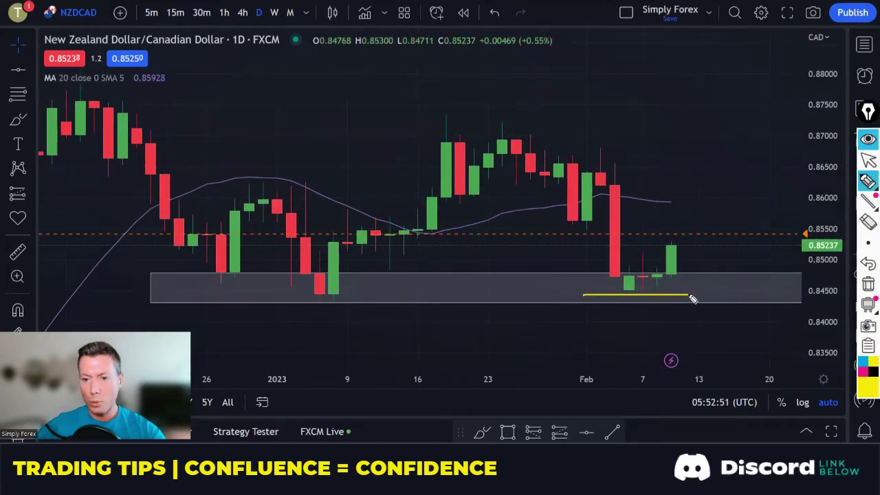
pyautogui.moveTo(284, 298); pyautogui.dragTo(382, 298)
pyautogui.moveTo(303, 304)
pyautogui.mouseDown()
pyautogui.moveTo(344, 260)
pyautogui.moveTo(360, 255)
pyautogui.mouseUp()
pyautogui.click(868, 284)
# Circle the daily candle in the zone, arrow the drop in and the bounce, then clear the marks.
pyautogui.moveTo(659, 289)
pyautogui.mouseDown()
pyautogui.moveTo(616, 299)
pyautogui.moveTo(662, 292)
pyautogui.moveTo(649, 284)
pyautogui.mouseUp()
pyautogui.click(868, 285)
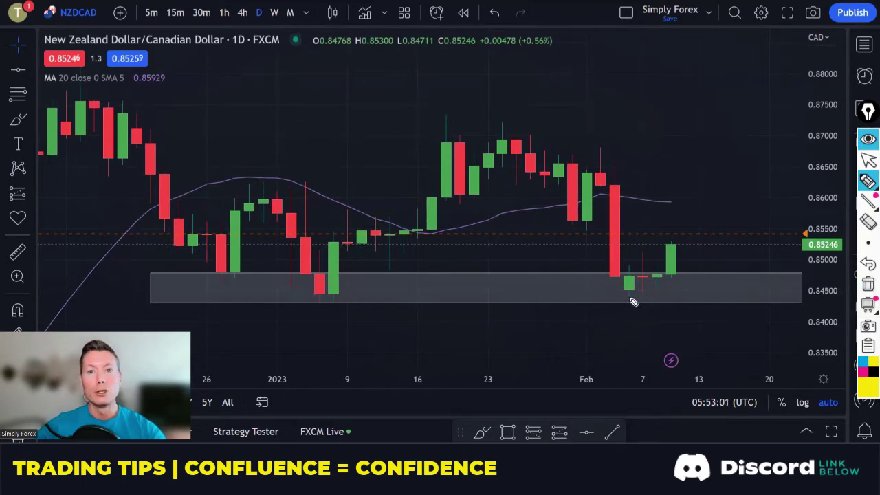
pyautogui.moveTo(638, 268)
pyautogui.mouseDown()
pyautogui.moveTo(628, 266)
pyautogui.moveTo(621, 294)
pyautogui.moveTo(634, 300)
pyautogui.moveTo(638, 274)
pyautogui.mouseUp()
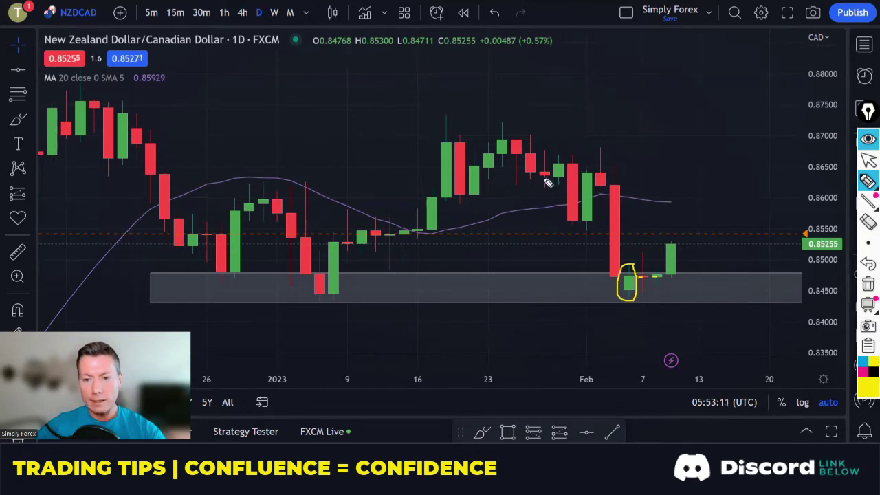
pyautogui.moveTo(558, 170)
pyautogui.mouseDown()
pyautogui.moveTo(606, 270)
pyautogui.moveTo(588, 269)
pyautogui.mouseUp()
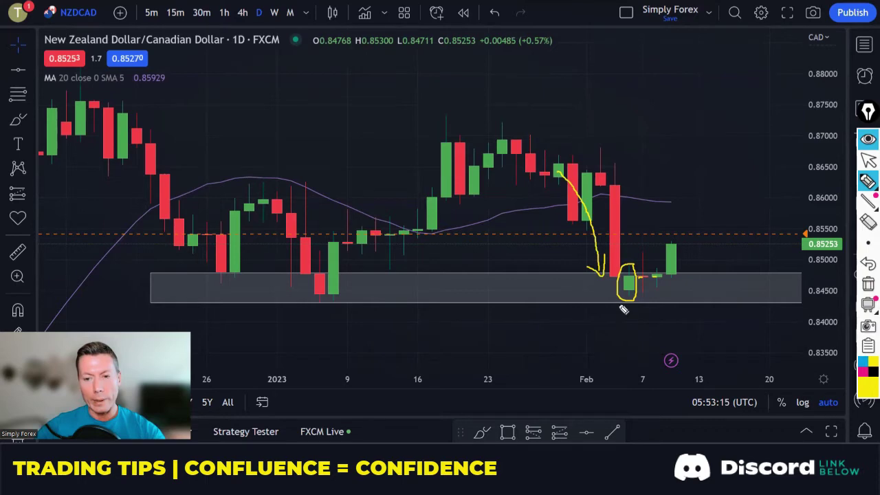
pyautogui.moveTo(618, 312); pyautogui.dragTo(649, 293)
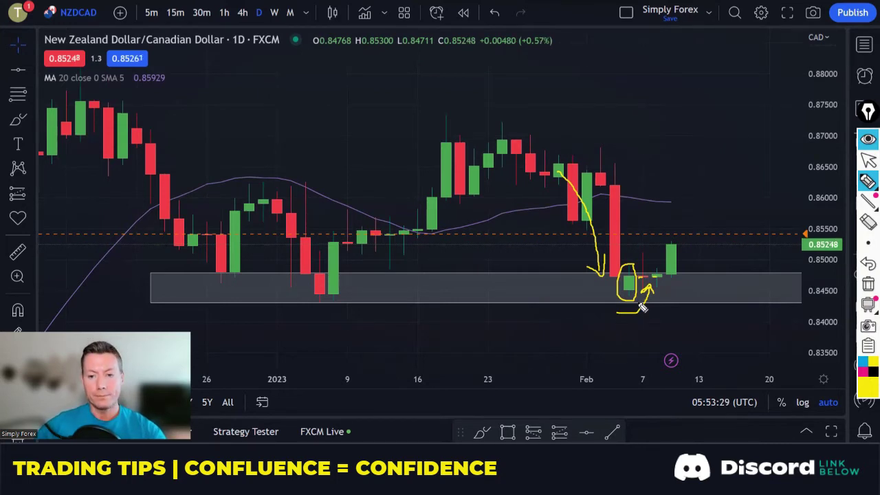
pyautogui.click(867, 283)
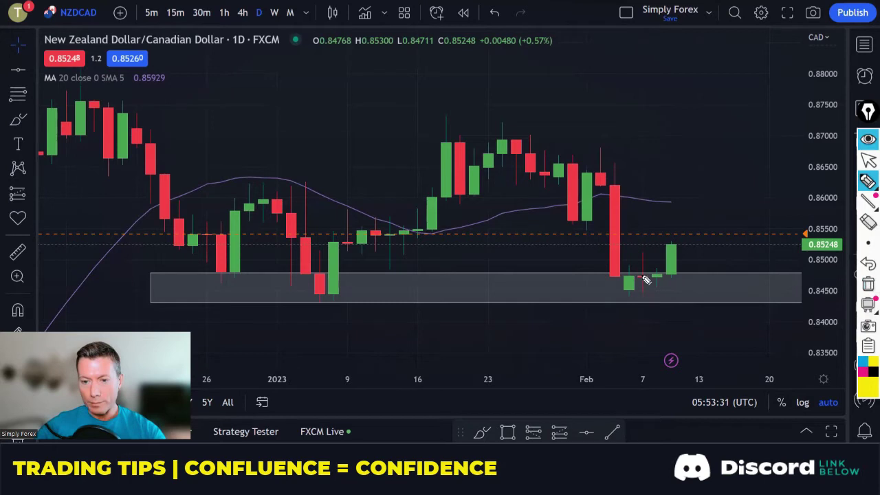
pyautogui.press('Escape')
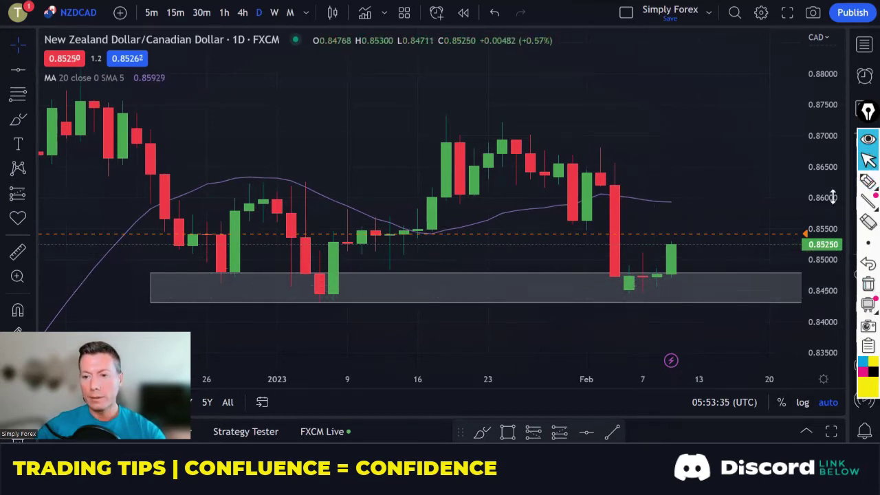
# On the 4-hour chart, trace the drop into the zone and mark the day-6 and day-7 swing highs.
pyautogui.click(242, 12)
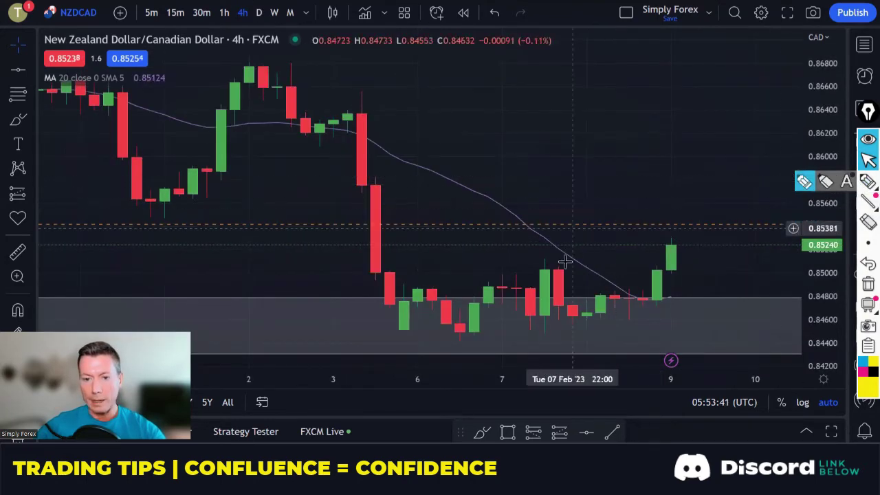
pyautogui.moveTo(530, 378); pyautogui.dragTo(467, 378)
pyautogui.click(867, 181)
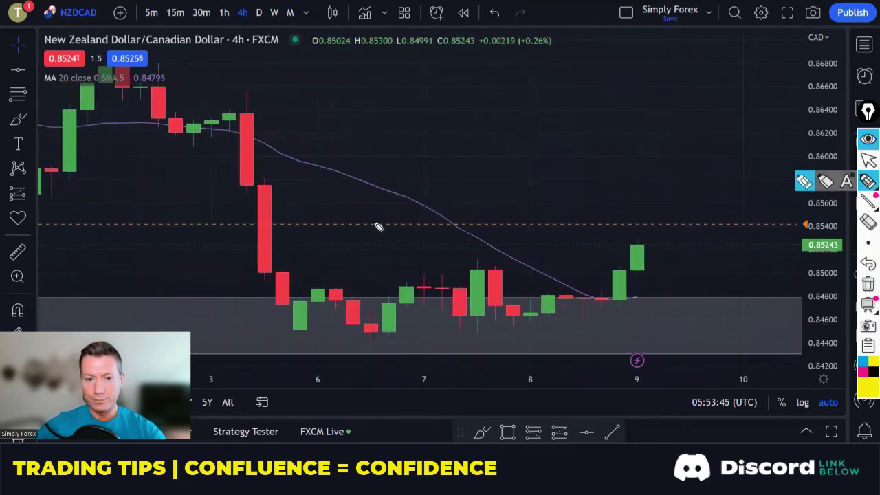
pyautogui.moveTo(239, 123)
pyautogui.mouseDown()
pyautogui.moveTo(295, 331)
pyautogui.moveTo(304, 334)
pyautogui.moveTo(340, 297)
pyautogui.moveTo(376, 342)
pyautogui.moveTo(444, 287)
pyautogui.moveTo(467, 325)
pyautogui.moveTo(497, 269)
pyautogui.moveTo(505, 273)
pyautogui.moveTo(479, 273)
pyautogui.mouseUp()
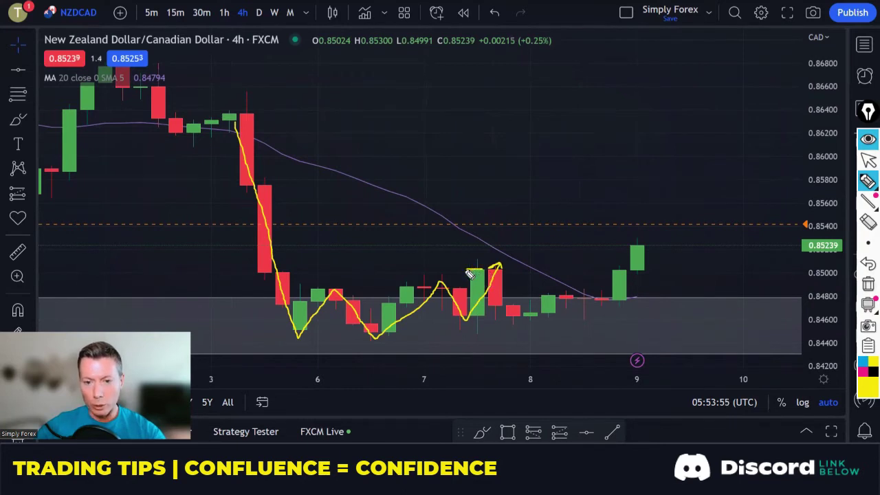
pyautogui.moveTo(416, 277); pyautogui.dragTo(465, 278)
pyautogui.moveTo(310, 290); pyautogui.dragTo(356, 291)
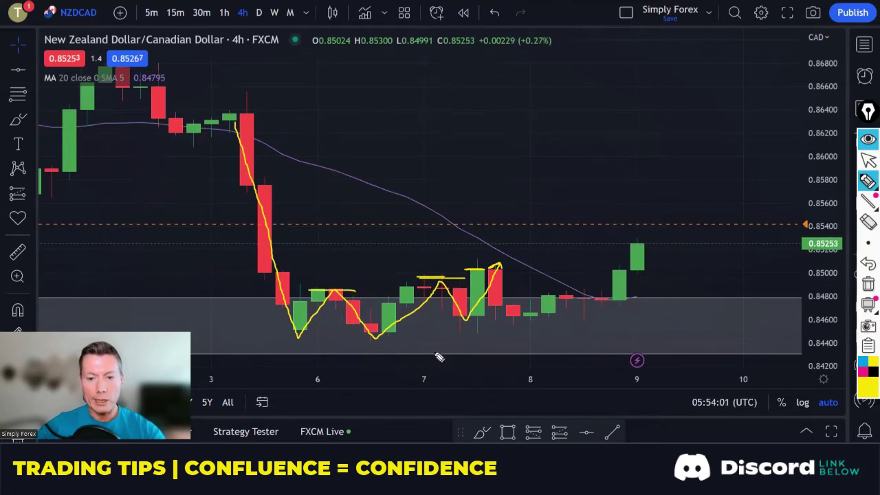
# Circle the tall green day-7 candle, arrow up into it, mark the prior highs, then erase everything.
pyautogui.click(867, 287)
pyautogui.moveTo(483, 259)
pyautogui.mouseDown()
pyautogui.moveTo(468, 289)
pyautogui.moveTo(468, 337)
pyautogui.moveTo(491, 334)
pyautogui.moveTo(493, 279)
pyautogui.moveTo(483, 260)
pyautogui.mouseUp()
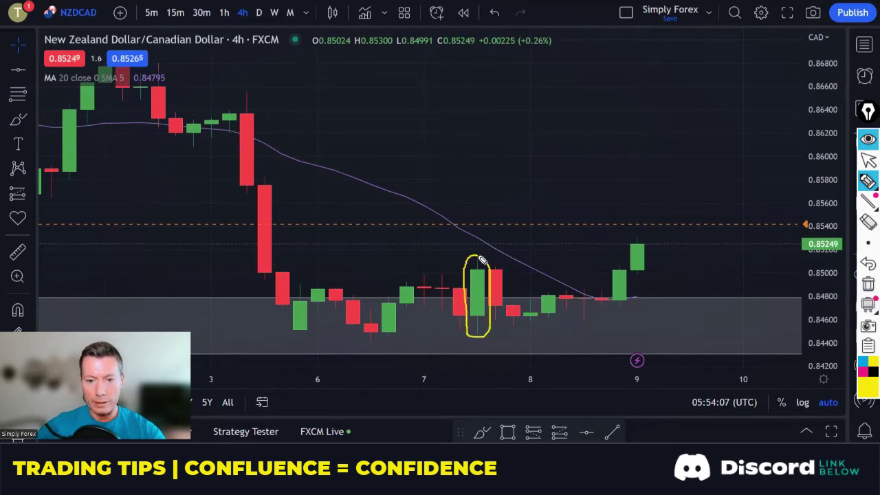
pyautogui.moveTo(444, 356)
pyautogui.mouseDown()
pyautogui.moveTo(490, 355)
pyautogui.moveTo(501, 324)
pyautogui.mouseUp()
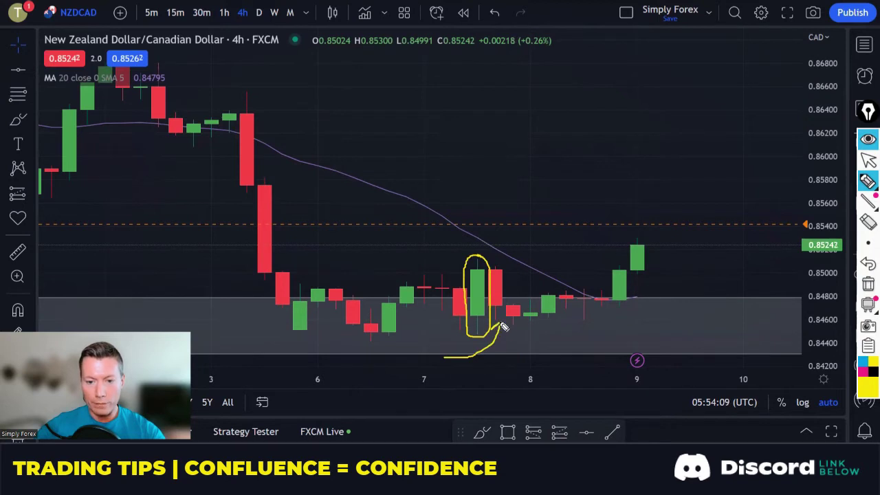
pyautogui.moveTo(420, 285)
pyautogui.mouseDown()
pyautogui.moveTo(457, 282)
pyautogui.moveTo(429, 280)
pyautogui.moveTo(451, 277)
pyautogui.mouseUp()
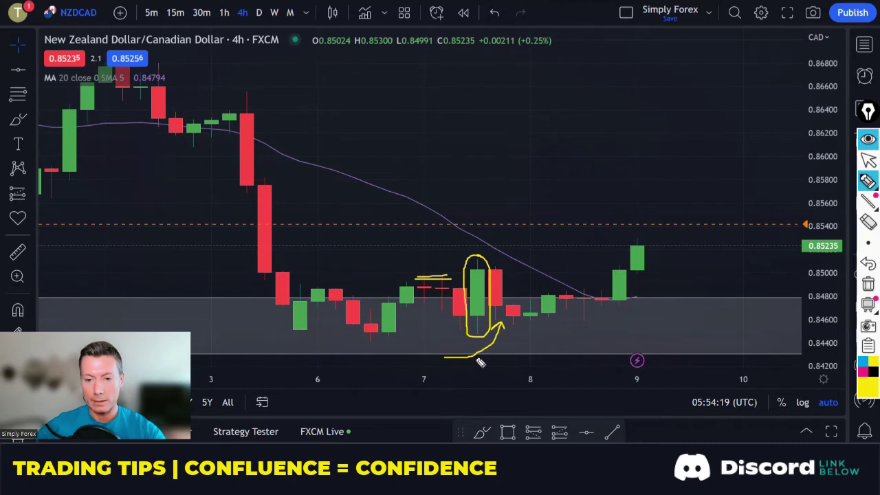
pyautogui.click(861, 284)
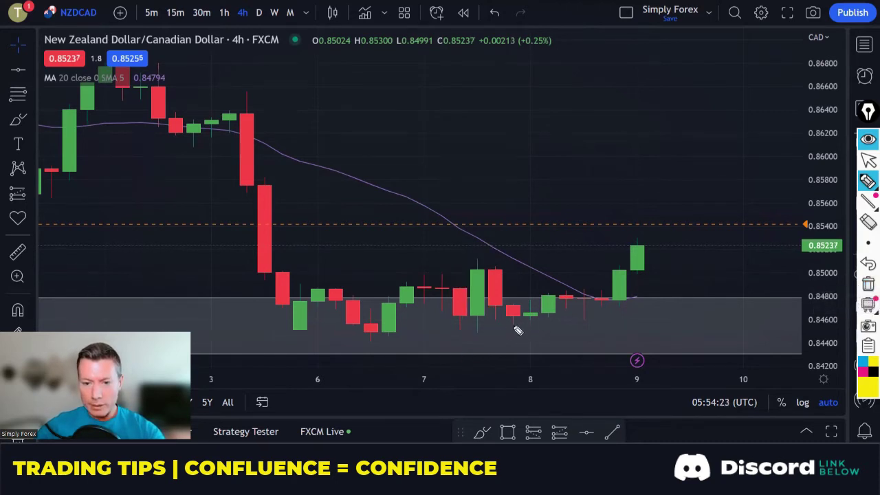
# Stroke the red day-7 candle in red, underline the day-7 lows, and trace the day-8 breakout candles.
pyautogui.moveTo(493, 283); pyautogui.dragTo(503, 309)
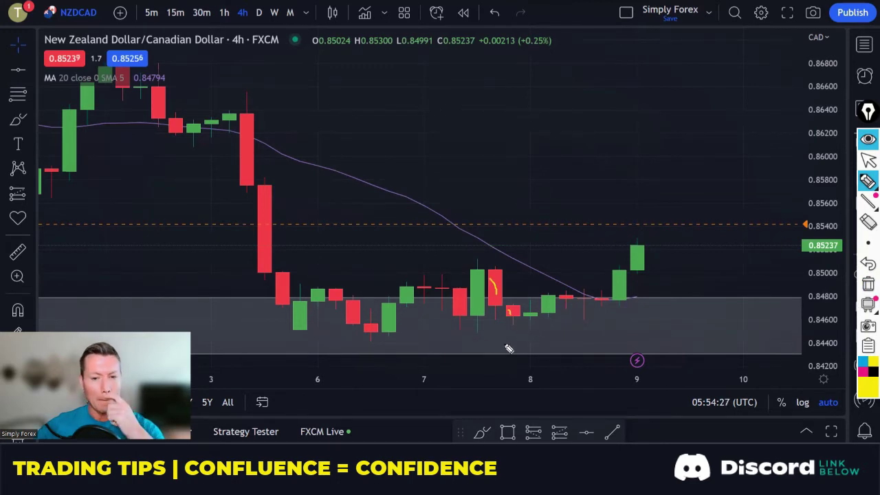
pyautogui.moveTo(442, 343); pyautogui.dragTo(498, 343)
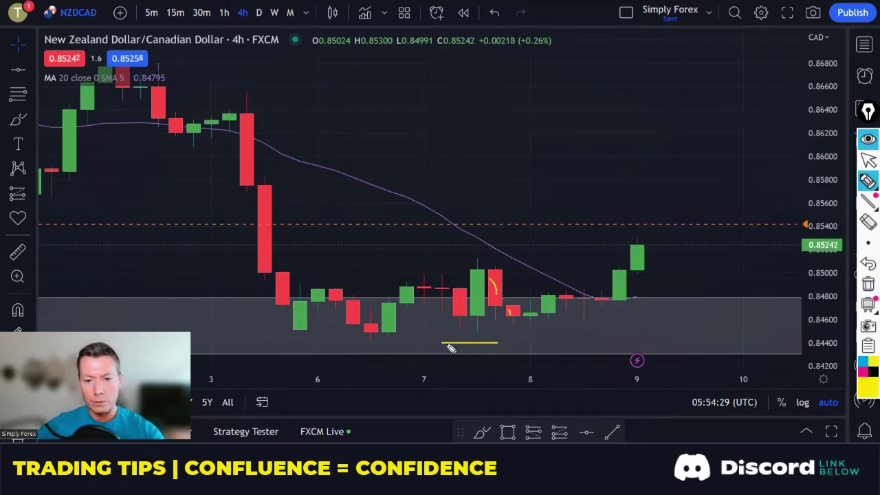
pyautogui.moveTo(544, 320); pyautogui.dragTo(550, 307)
pyautogui.moveTo(603, 313); pyautogui.dragTo(634, 256)
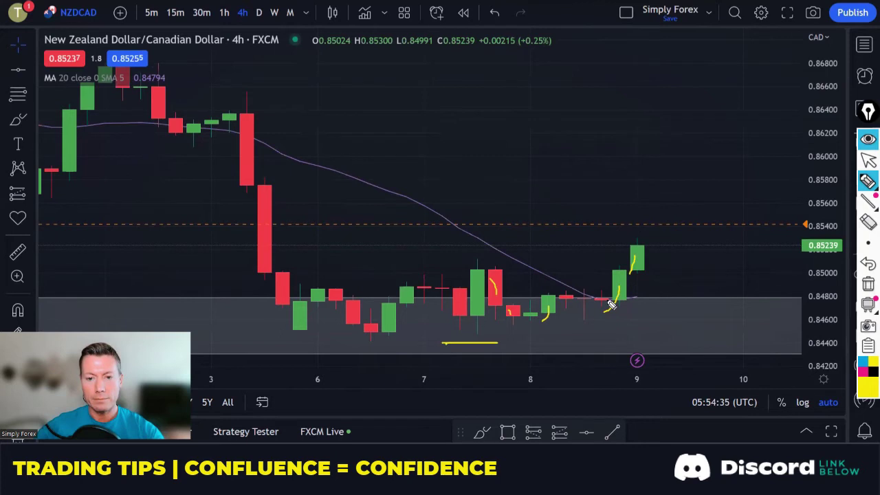
pyautogui.moveTo(865, 245)
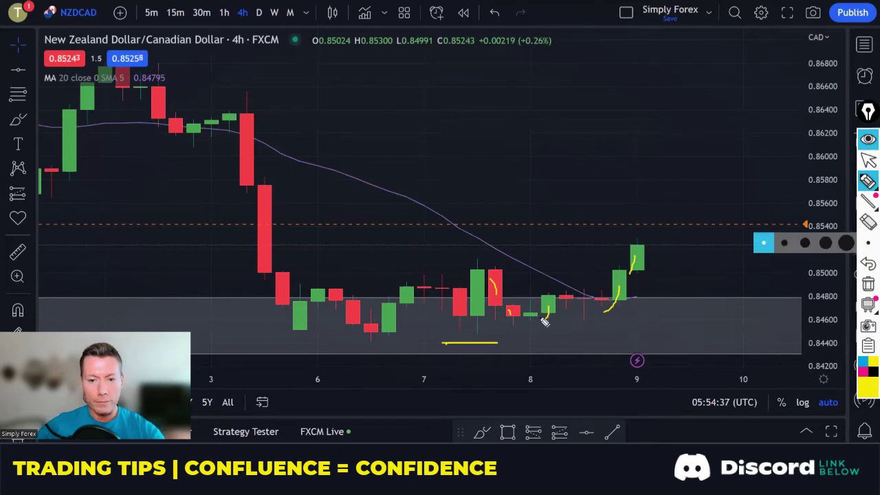
# Clear the 4h markings, switch to the 1-hour timeframe and compress the time scale.
pyautogui.click(867, 284)
pyautogui.click(868, 160)
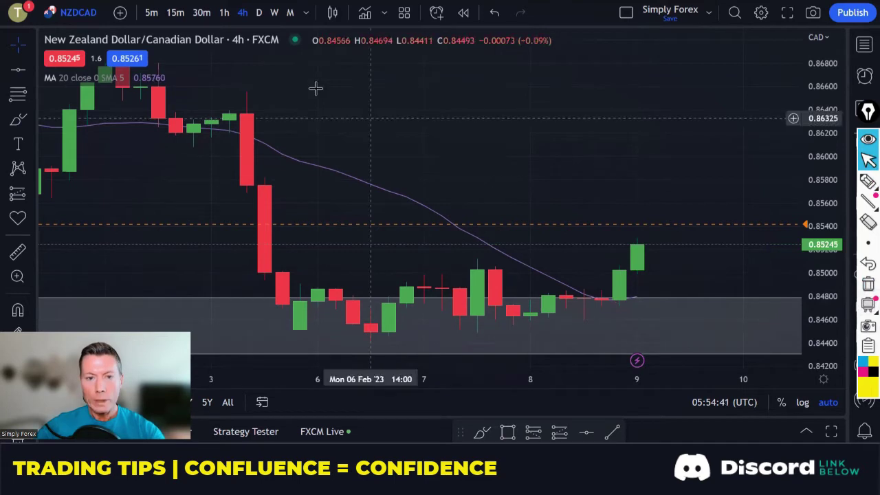
pyautogui.click(224, 12)
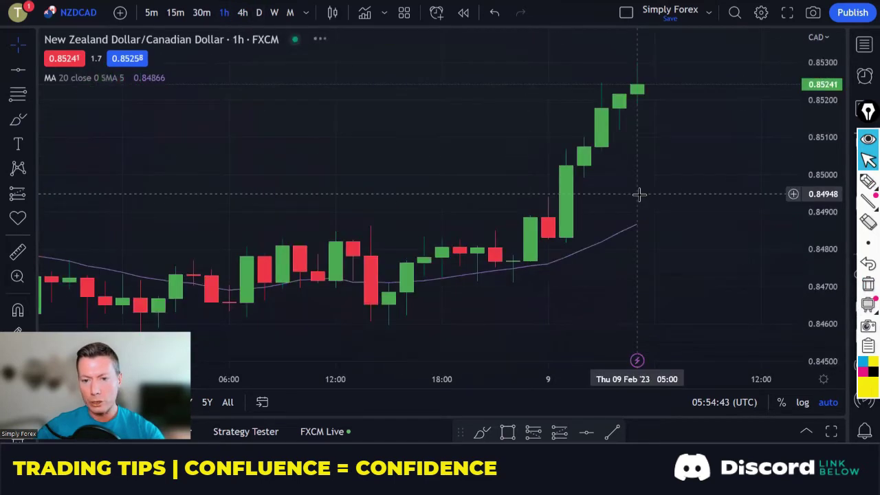
pyautogui.moveTo(469, 381); pyautogui.dragTo(591, 378)
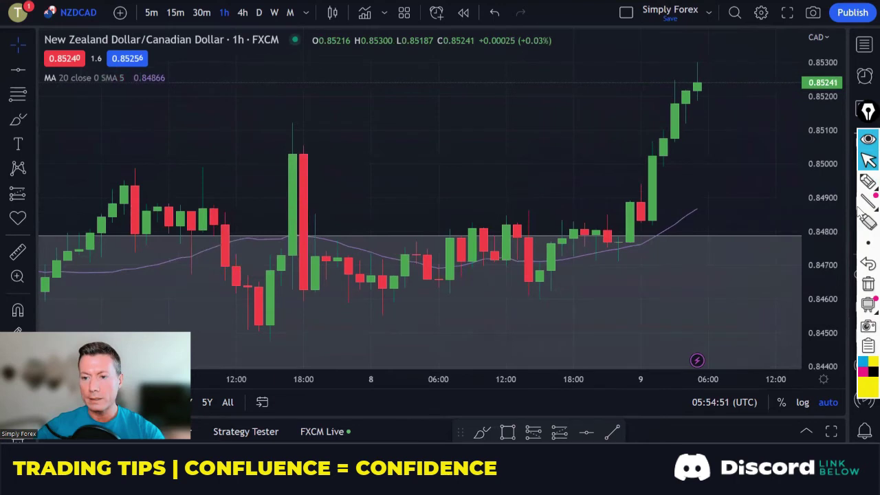
# Trace the swing into the 18:00 spike, mark the small range's top and bottom, then erase.
pyautogui.moveTo(867, 182)
pyautogui.moveTo(239, 310)
pyautogui.mouseDown()
pyautogui.moveTo(298, 150)
pyautogui.moveTo(344, 293)
pyautogui.moveTo(358, 249)
pyautogui.moveTo(383, 293)
pyautogui.moveTo(401, 256)
pyautogui.moveTo(416, 289)
pyautogui.moveTo(432, 254)
pyautogui.moveTo(440, 274)
pyautogui.mouseUp()
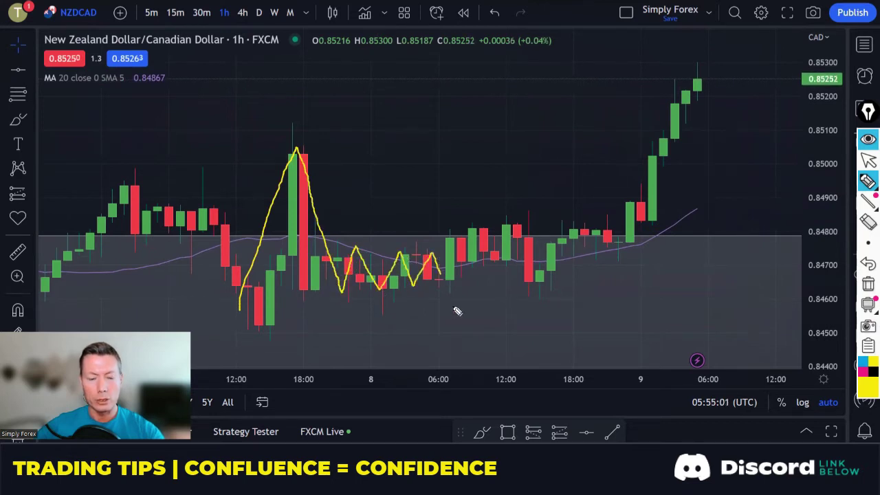
pyautogui.moveTo(331, 245); pyautogui.dragTo(430, 246)
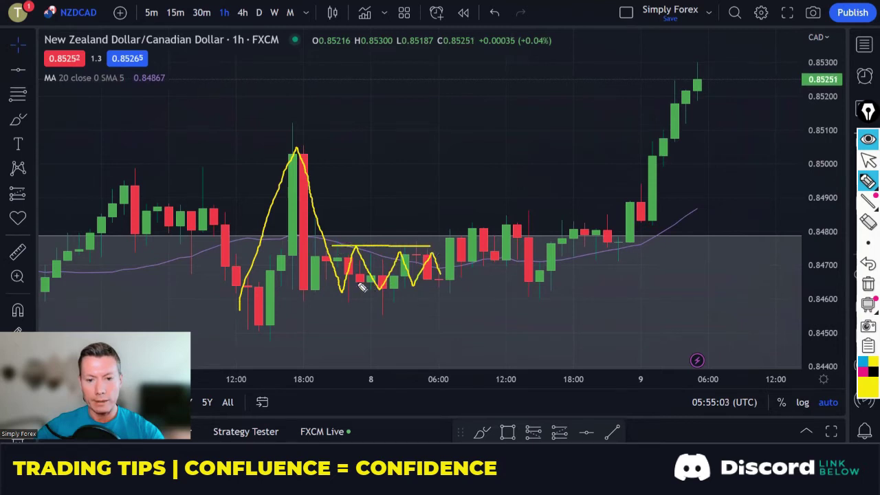
pyautogui.moveTo(334, 302); pyautogui.dragTo(438, 301)
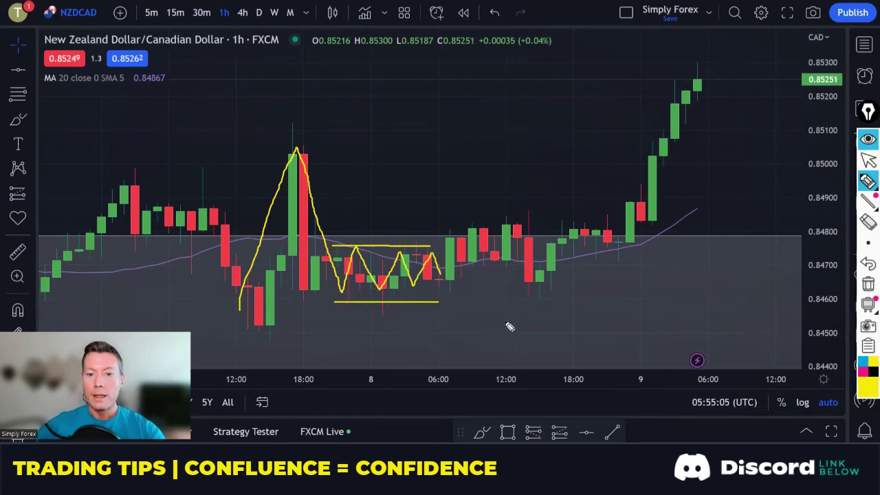
pyautogui.click(868, 283)
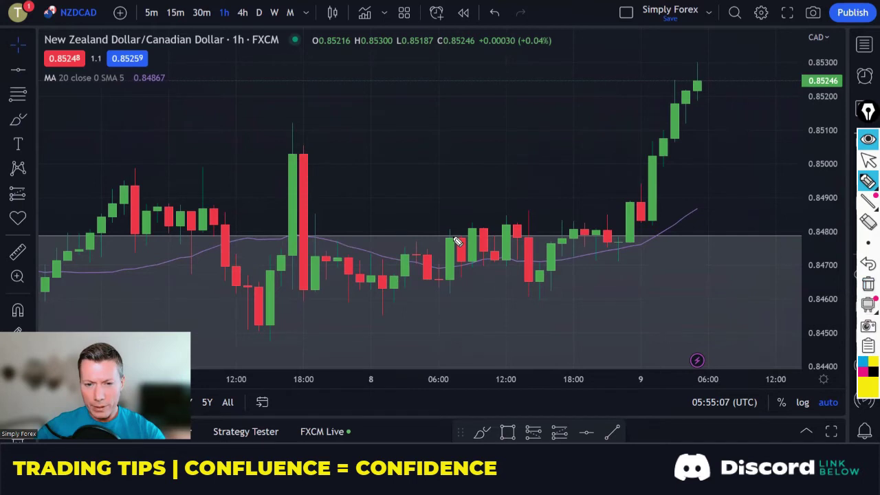
pyautogui.moveTo(458, 229)
pyautogui.mouseDown()
pyautogui.moveTo(446, 232)
pyautogui.moveTo(440, 285)
pyautogui.moveTo(458, 298)
pyautogui.moveTo(467, 248)
pyautogui.moveTo(452, 229)
pyautogui.mouseUp()
pyautogui.moveTo(407, 247); pyautogui.dragTo(426, 245)
pyautogui.moveTo(346, 249); pyautogui.dragTo(330, 249)
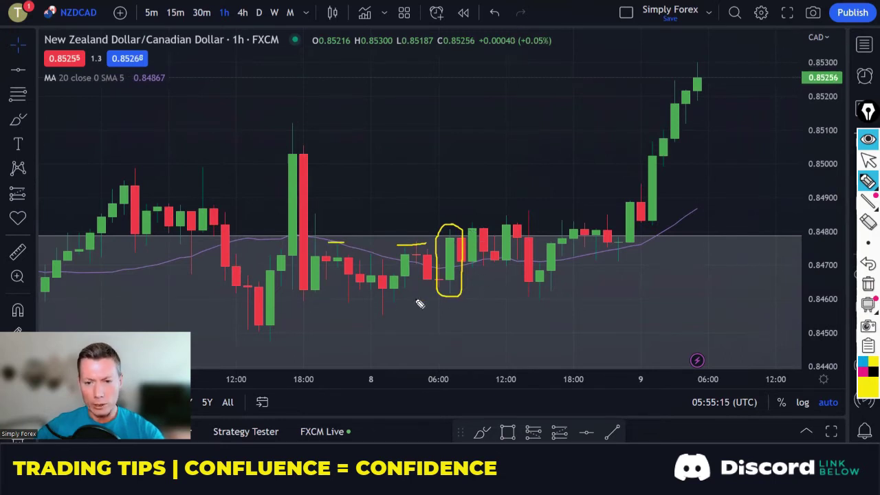
pyautogui.moveTo(343, 303); pyautogui.dragTo(600, 303)
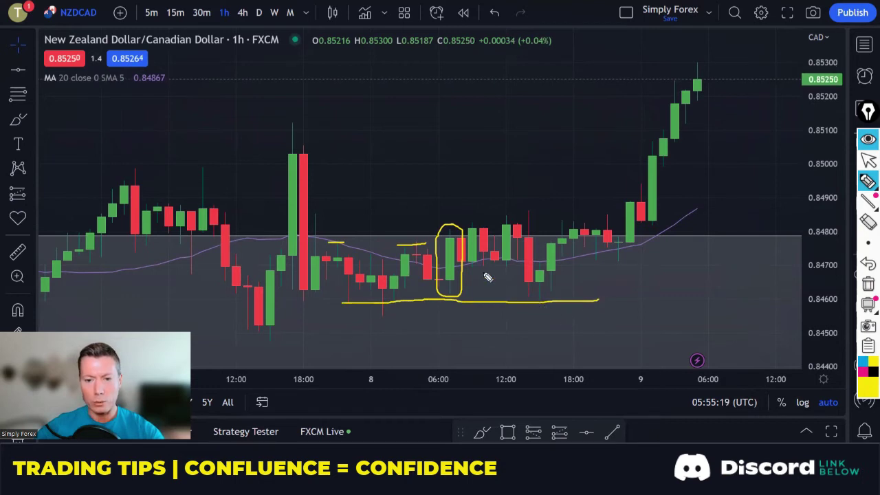
pyautogui.moveTo(473, 262)
pyautogui.mouseDown()
pyautogui.moveTo(479, 238)
pyautogui.moveTo(507, 231)
pyautogui.mouseUp()
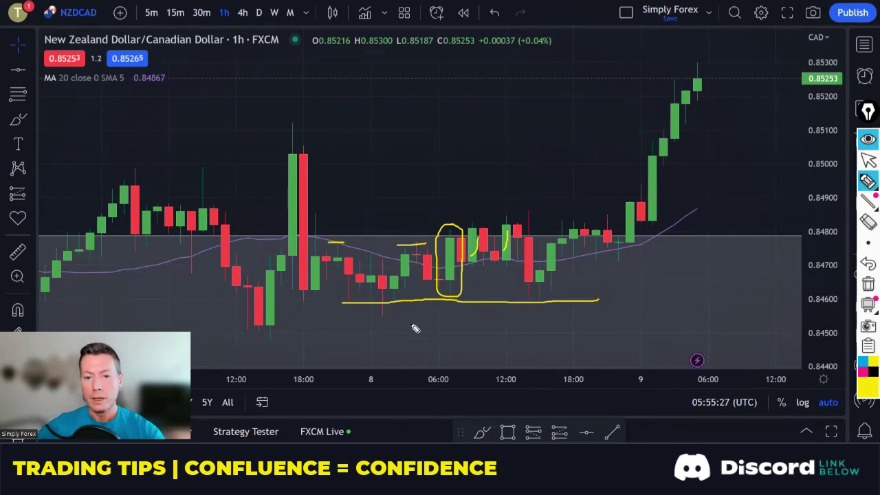
pyautogui.moveTo(381, 324)
pyautogui.mouseDown()
pyautogui.moveTo(462, 321)
pyautogui.moveTo(457, 335)
pyautogui.moveTo(507, 332)
pyautogui.mouseUp()
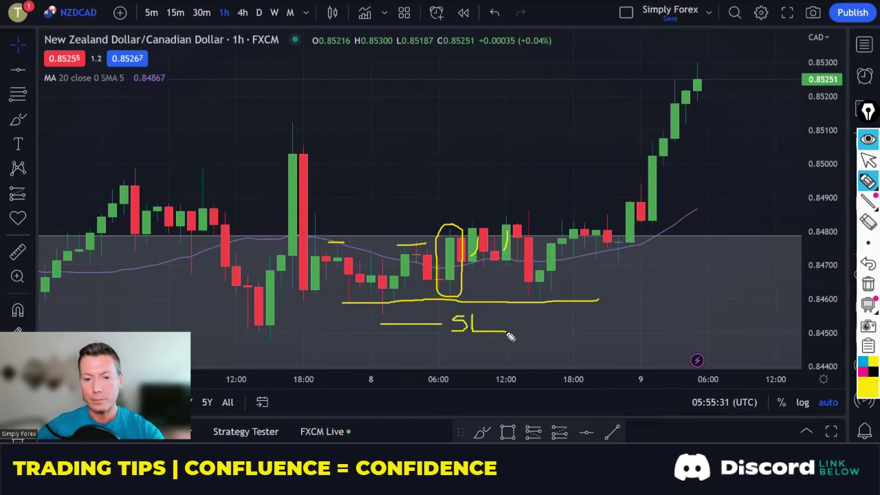
pyautogui.moveTo(372, 313); pyautogui.dragTo(407, 313)
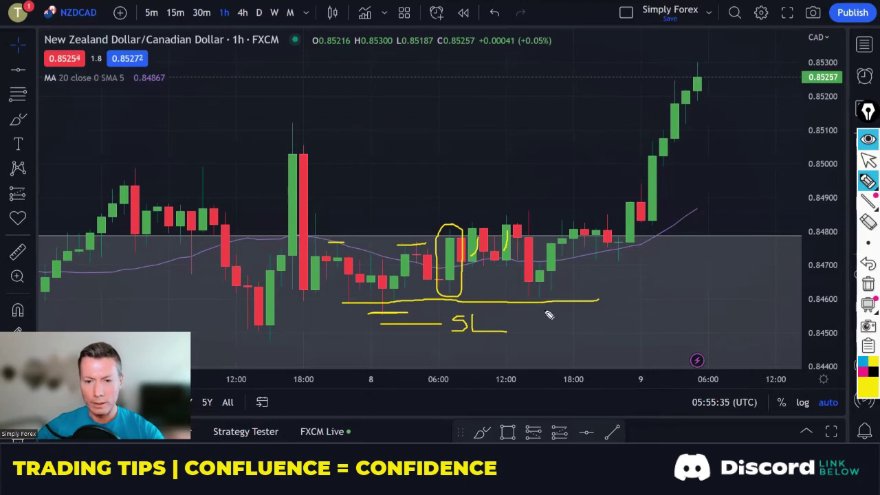
pyautogui.moveTo(550, 270); pyautogui.dragTo(554, 253)
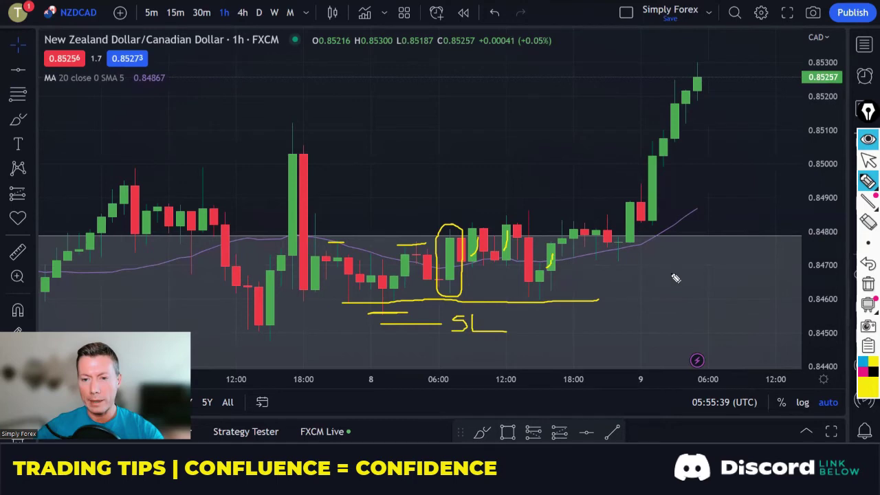
pyautogui.click(868, 284)
# Draw two lines along the range top, mark the breakout candle, loop the consolidation and arrow the rally upward.
pyautogui.moveTo(466, 224)
pyautogui.mouseDown()
pyautogui.moveTo(618, 220)
pyautogui.moveTo(622, 249)
pyautogui.moveTo(636, 254)
pyautogui.moveTo(638, 198)
pyautogui.mouseUp()
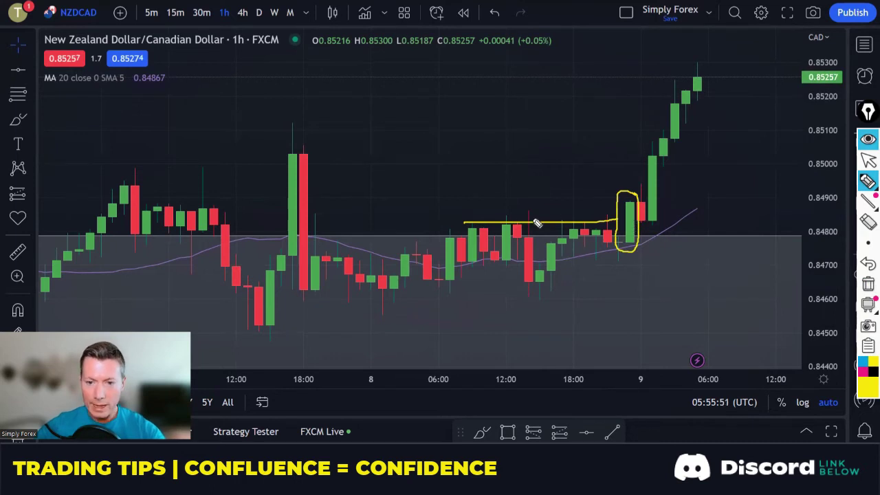
pyautogui.moveTo(487, 217); pyautogui.dragTo(596, 216)
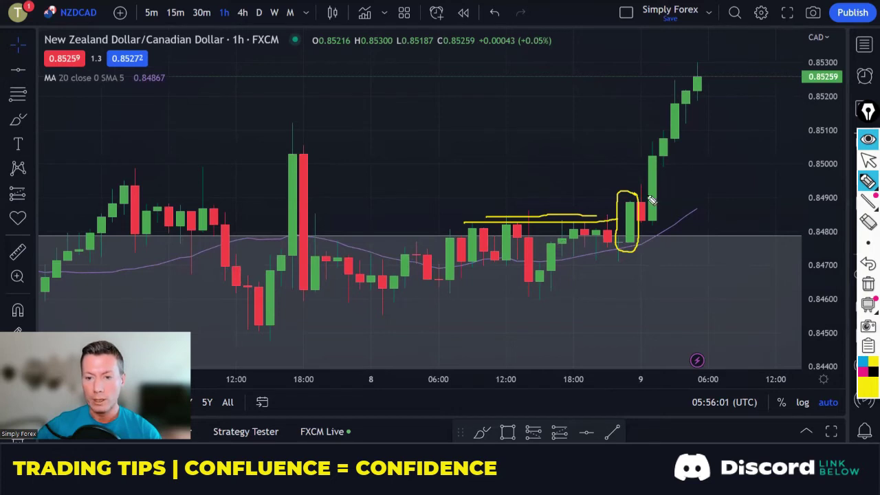
pyautogui.moveTo(612, 203)
pyautogui.mouseDown()
pyautogui.moveTo(666, 209)
pyautogui.moveTo(708, 141)
pyautogui.moveTo(725, 84)
pyautogui.moveTo(715, 84)
pyautogui.moveTo(727, 89)
pyautogui.mouseUp()
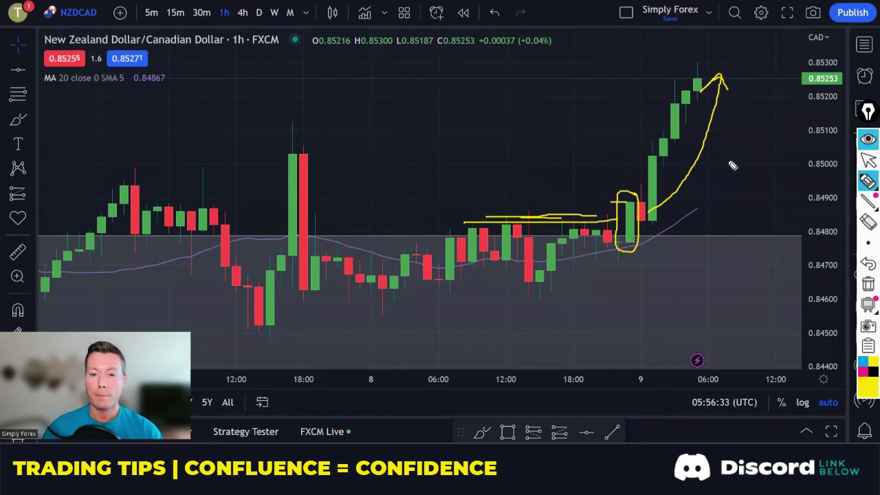
pyautogui.moveTo(582, 265)
pyautogui.mouseDown()
pyautogui.moveTo(416, 295)
pyautogui.moveTo(631, 337)
pyautogui.moveTo(605, 273)
pyautogui.mouseUp()
pyautogui.moveTo(556, 324)
pyautogui.mouseDown()
pyautogui.moveTo(649, 309)
pyautogui.moveTo(709, 233)
pyautogui.moveTo(714, 255)
pyautogui.mouseUp()
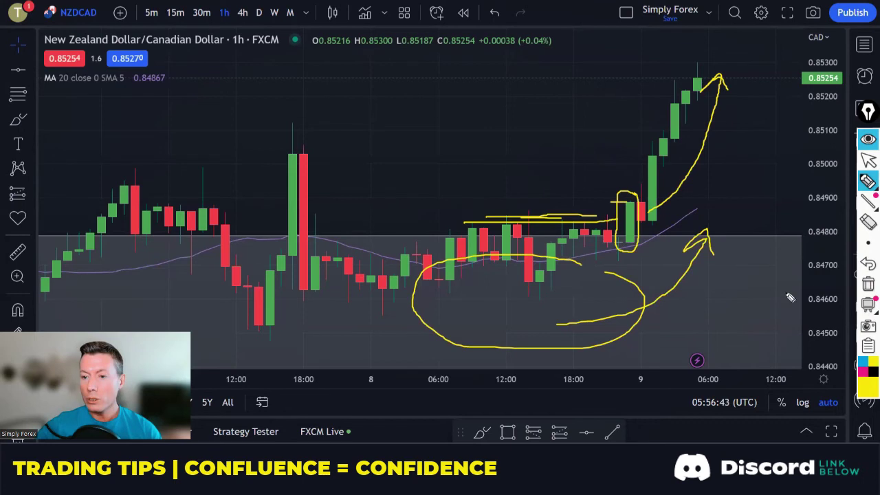
# Clear the 1h chart's drawings, sketch an upward arrow along the rally, then erase it.
pyautogui.click(868, 283)
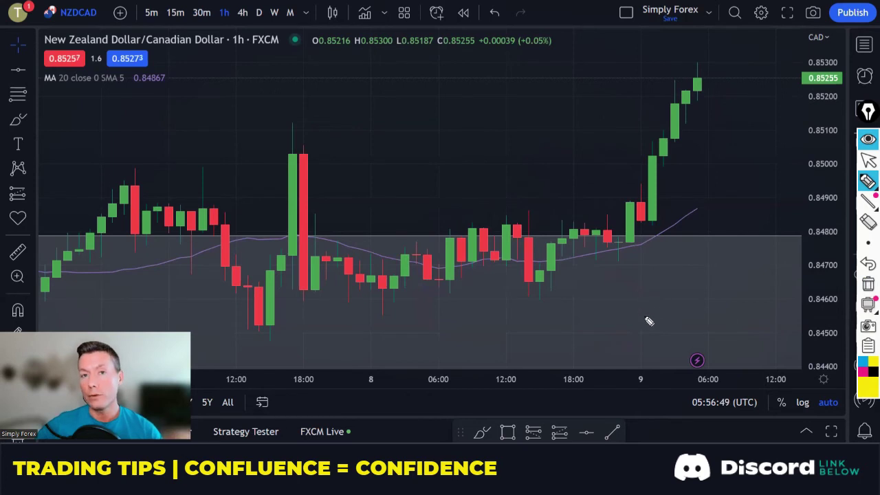
pyautogui.moveTo(622, 268)
pyautogui.mouseDown()
pyautogui.moveTo(727, 160)
pyautogui.moveTo(737, 88)
pyautogui.moveTo(746, 97)
pyautogui.mouseUp()
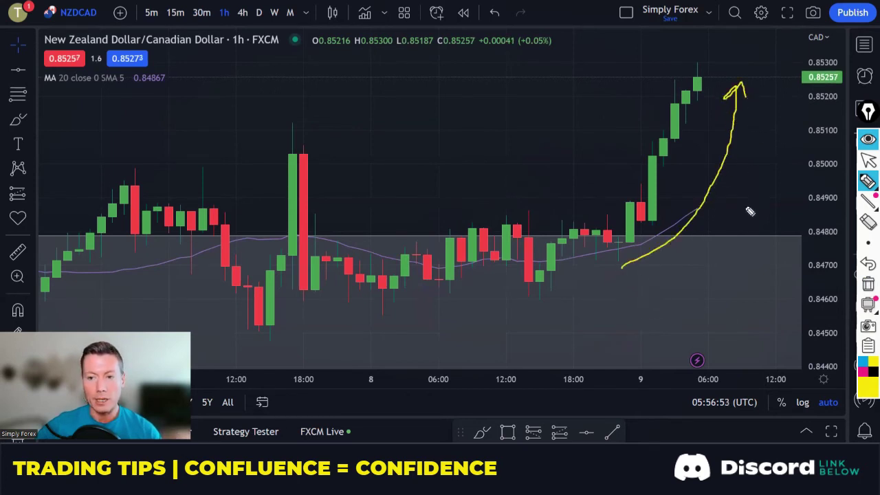
pyautogui.click(867, 287)
# Zoom out, circle the earlier low near 0.8550 and mark the 0.8540 level, then clear and zoom back in.
pyautogui.scroll(-2, 586, 278)
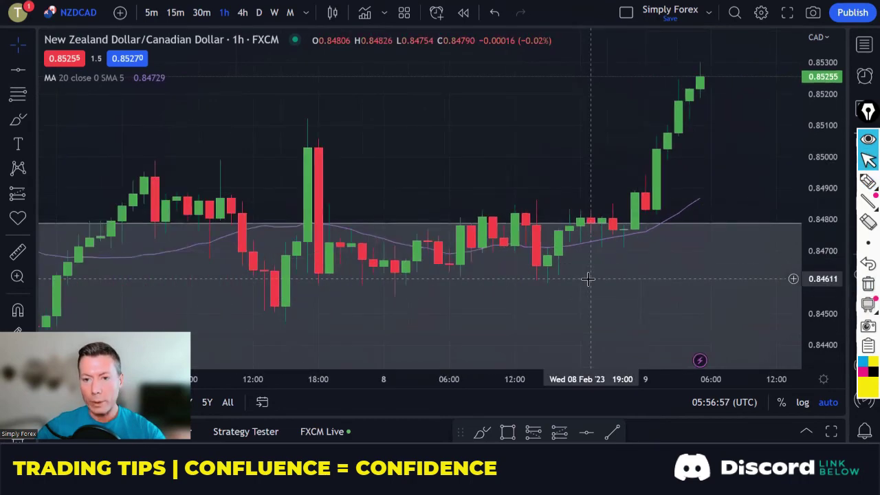
pyautogui.scroll(-3, 586, 279)
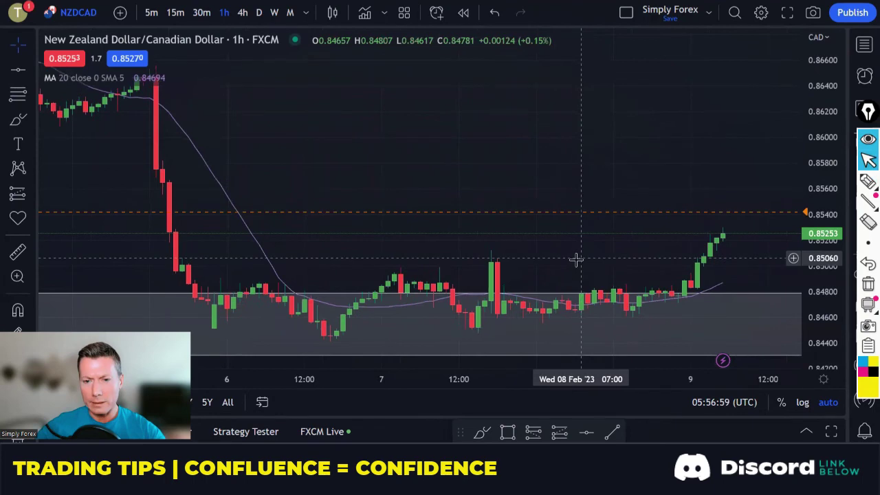
pyautogui.scroll(-2, 548, 182)
pyautogui.scroll(-3, 548, 182)
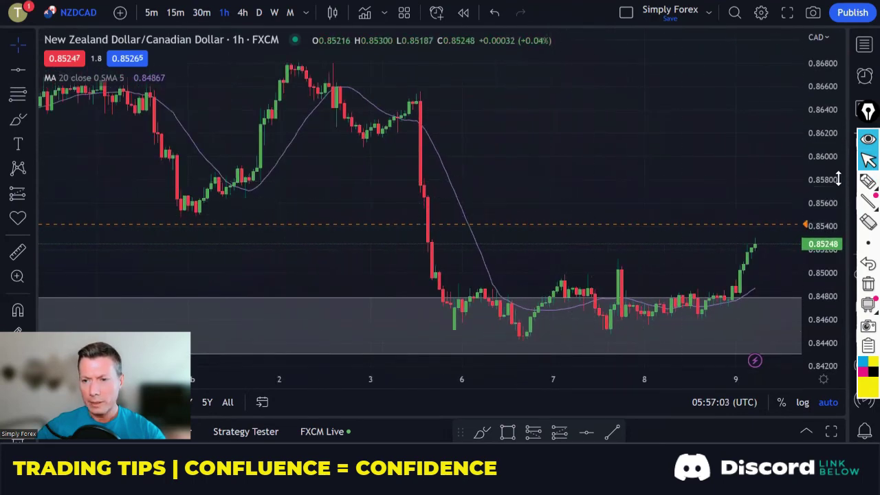
pyautogui.click(868, 181)
pyautogui.moveTo(204, 205)
pyautogui.mouseDown()
pyautogui.moveTo(172, 227)
pyautogui.moveTo(206, 206)
pyautogui.mouseUp()
pyautogui.moveTo(728, 224); pyautogui.dragTo(773, 224)
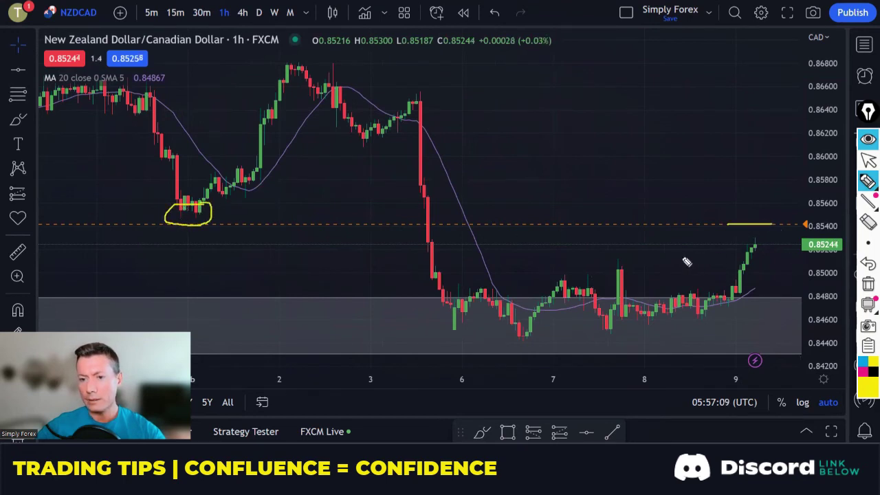
pyautogui.press('Escape')
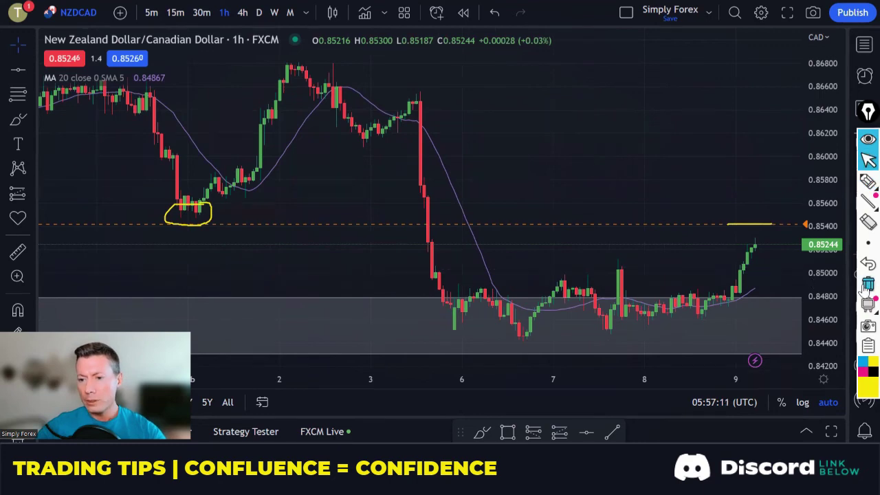
pyautogui.scroll(5, 615, 252)
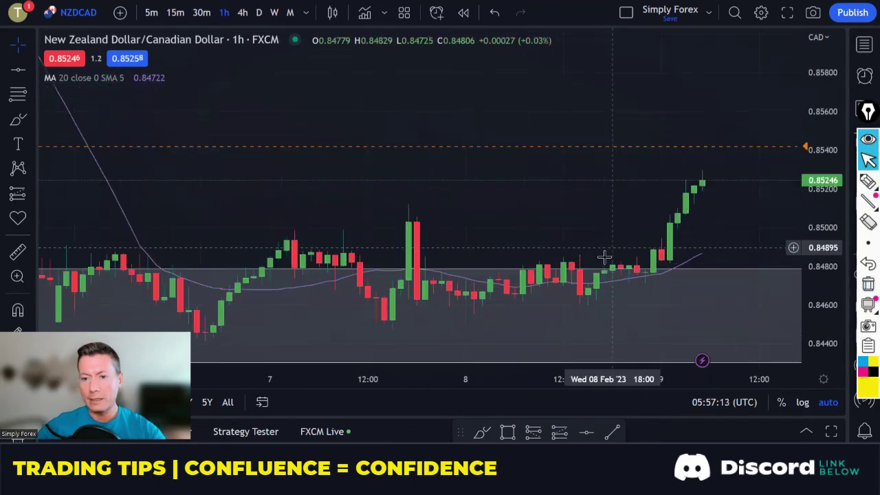